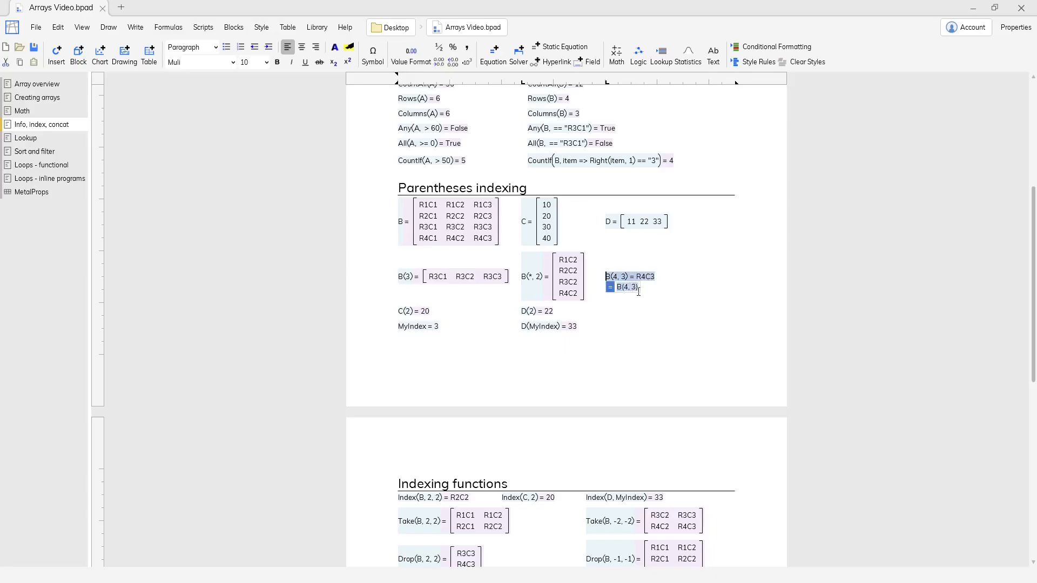
# Examine the formulas of the B(4, 3), B(3) and B(*, 2) equations in the Parentheses indexing section
pyautogui.click(639, 291)
pyautogui.click(660, 303)
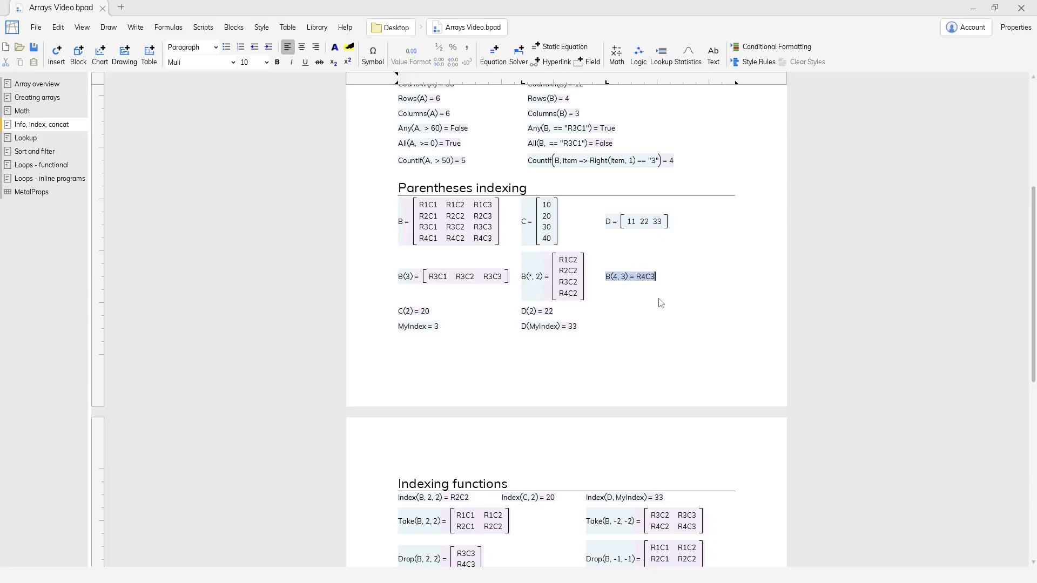
pyautogui.click(451, 284)
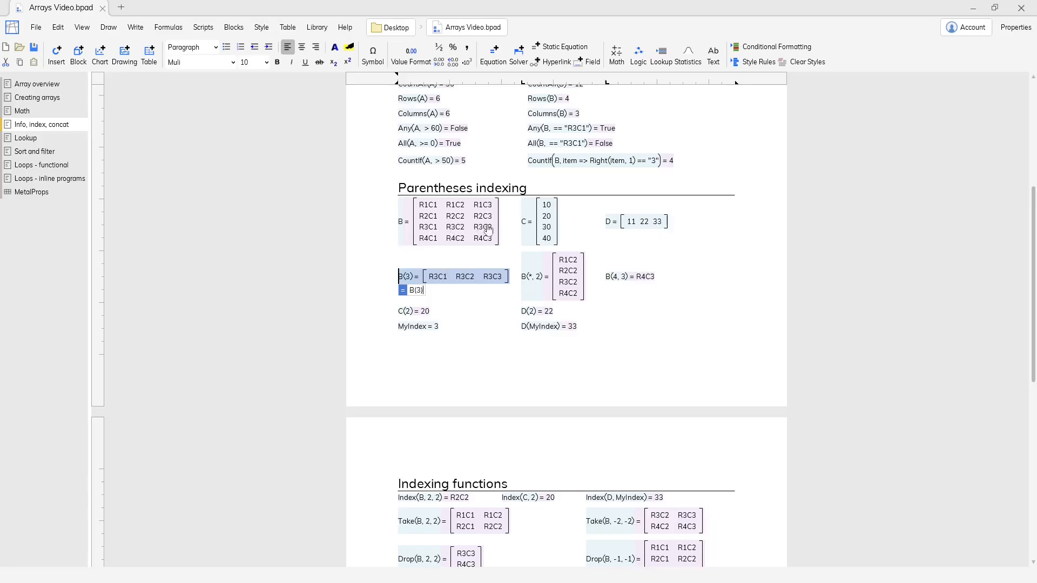
pyautogui.click(549, 289)
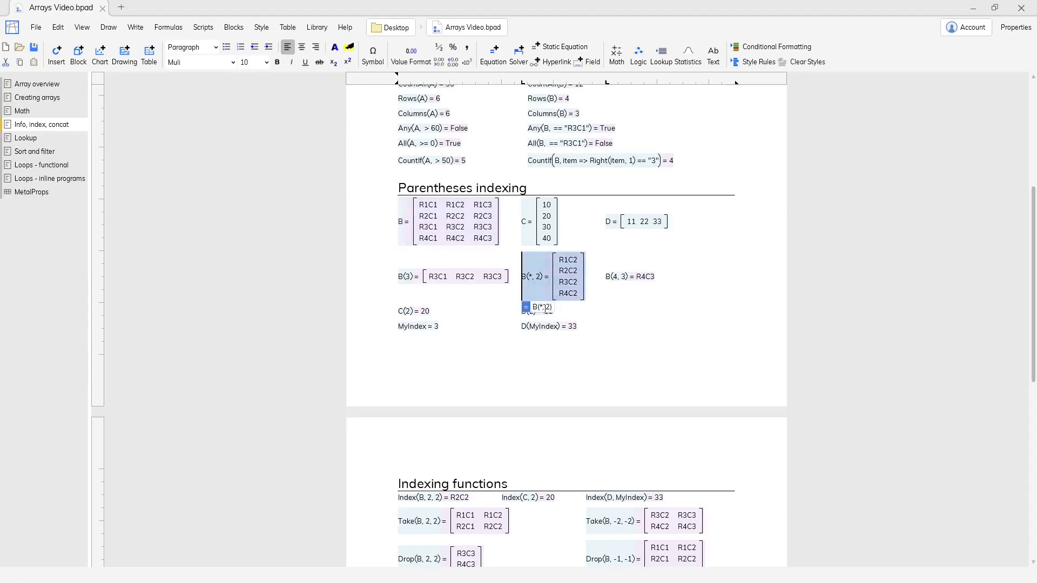
pyautogui.click(550, 307)
pyautogui.click(567, 294)
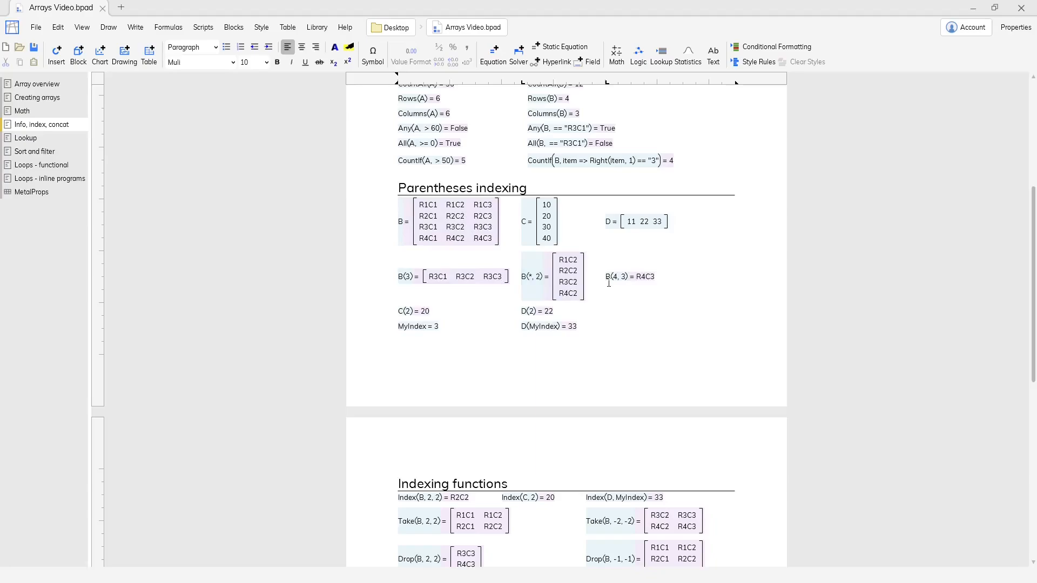
pyautogui.click(534, 284)
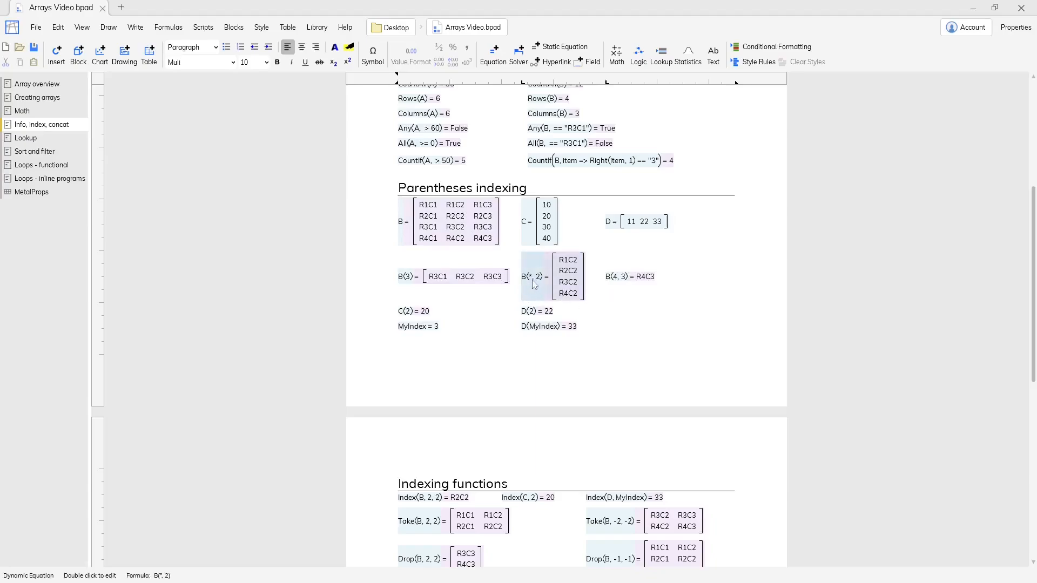
# Try the row-indexing equation B(3) as B(3, *), and undo the change
pyautogui.doubleClick(416, 276)
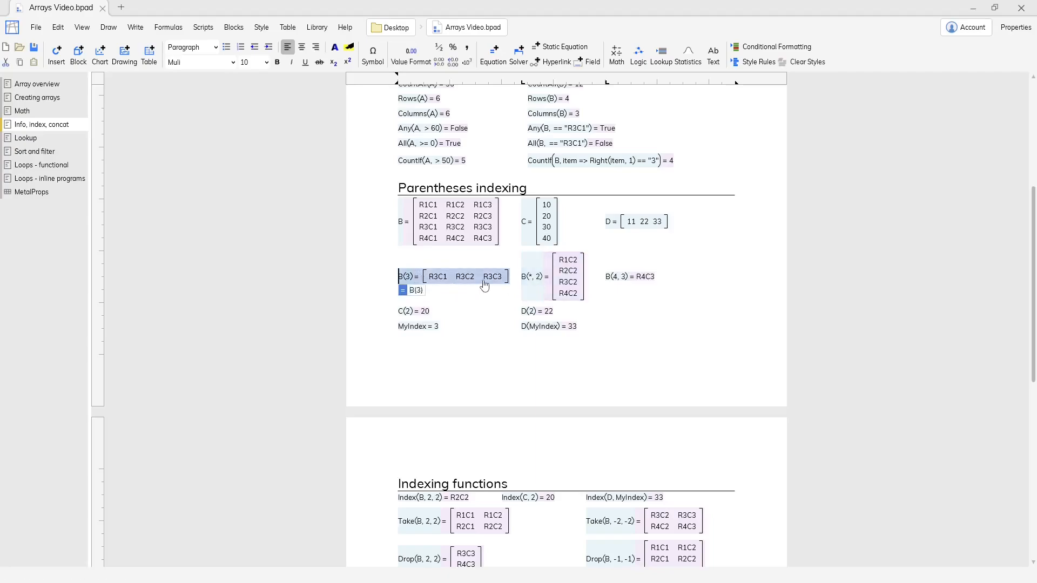
pyautogui.write(',*')
pyautogui.press('Return')
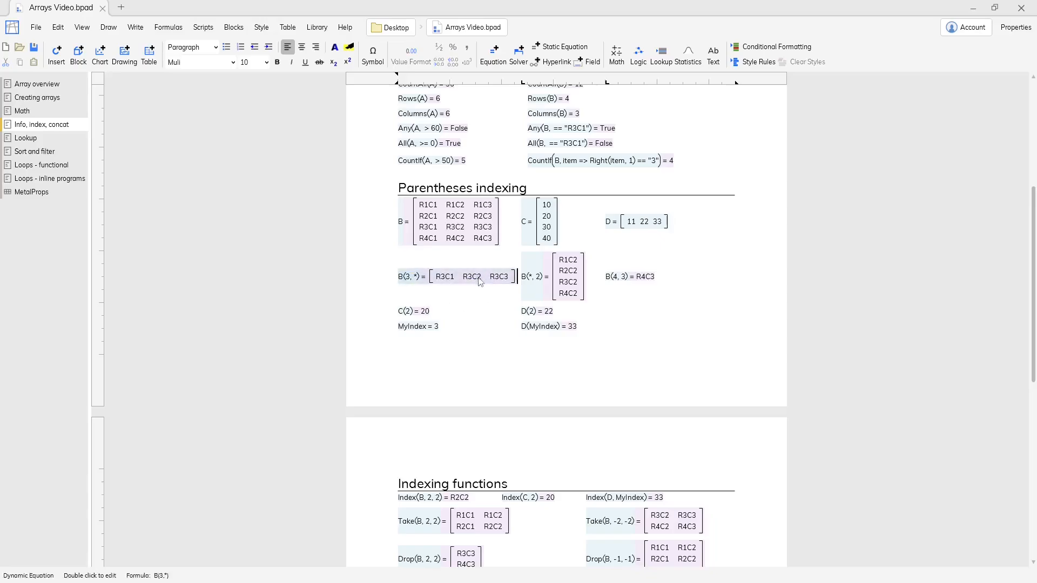
pyautogui.hotkey('ctrl', 'z')
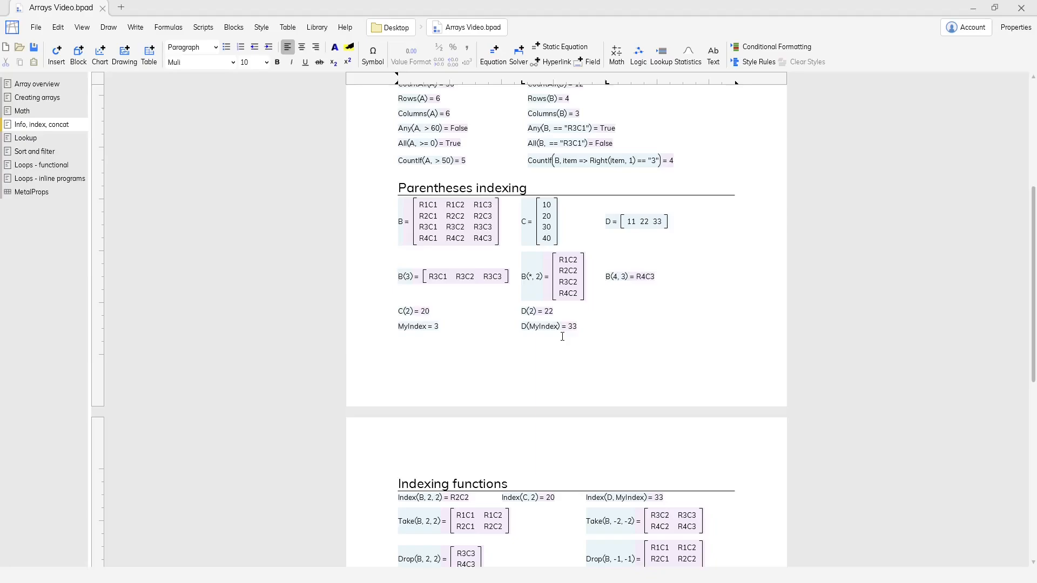
# Set the MyIndex variable in the Parentheses indexing section to 2
pyautogui.doubleClick(434, 333)
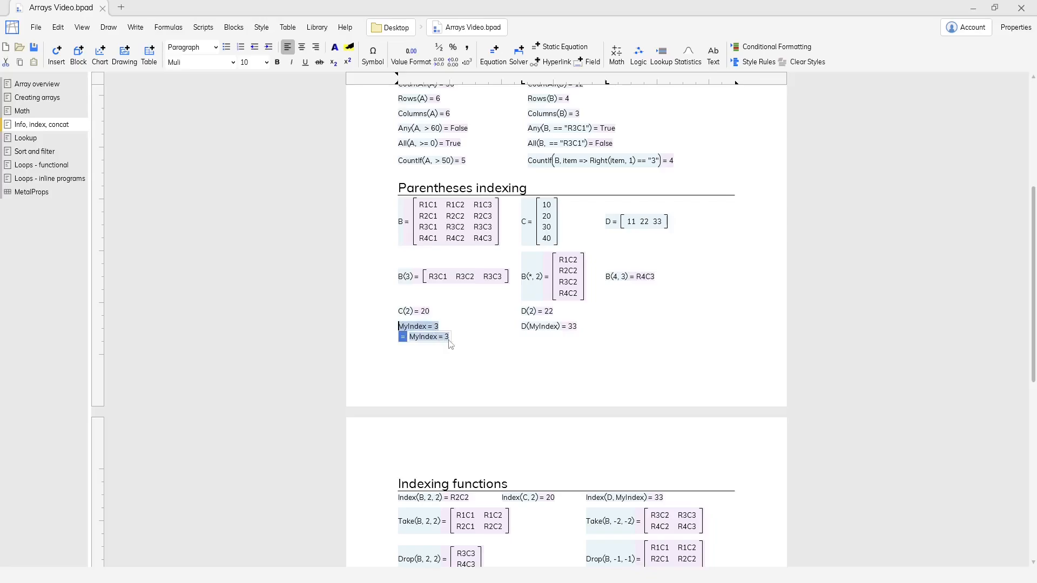
pyautogui.press('BackSpace')
pyautogui.write('2')
pyautogui.press('Return')
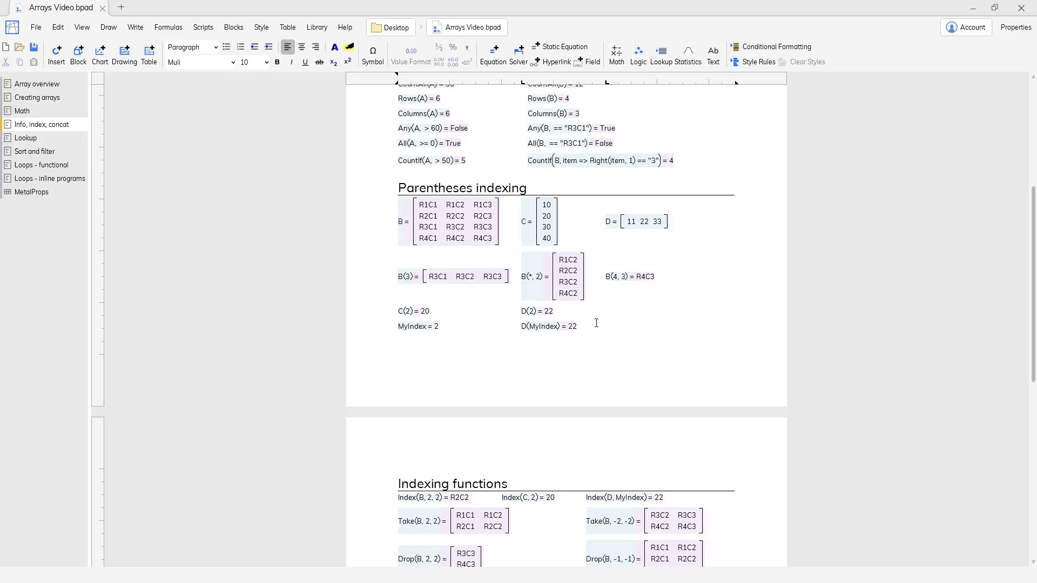
# Try adding arrays E and G to the ConcatItems(H, F) equation under Concatenation functions, and undo the change
pyautogui.scroll(-5, 598, 323)
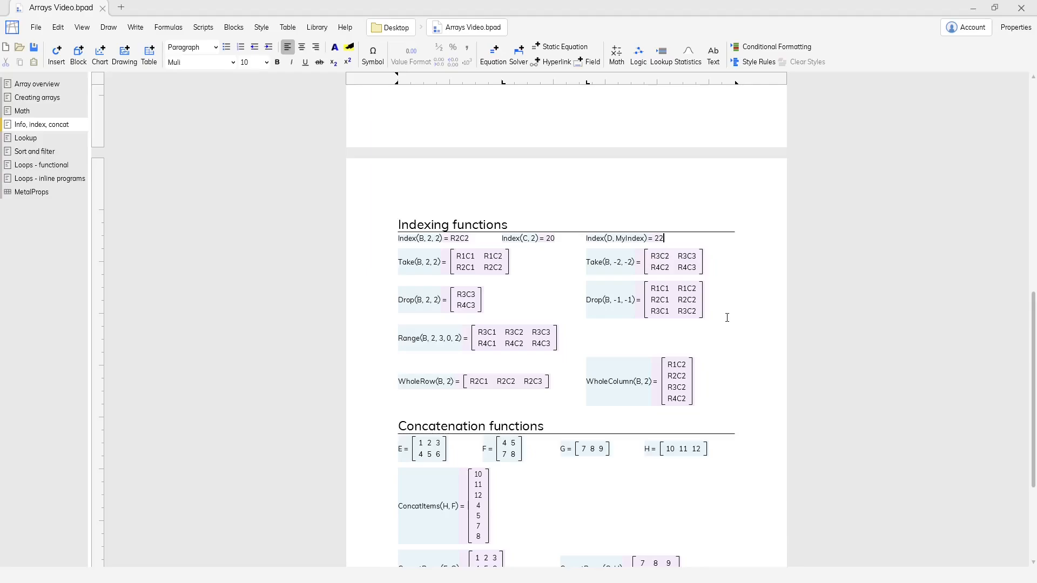
pyautogui.click(561, 340)
pyautogui.scroll(-3, 706, 381)
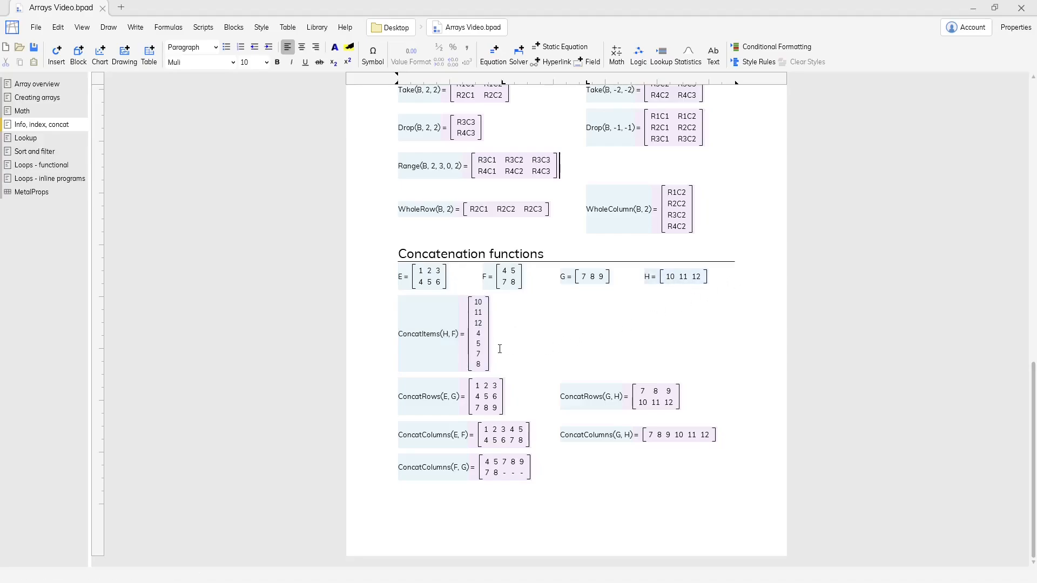
pyautogui.click(467, 351)
pyautogui.click(467, 383)
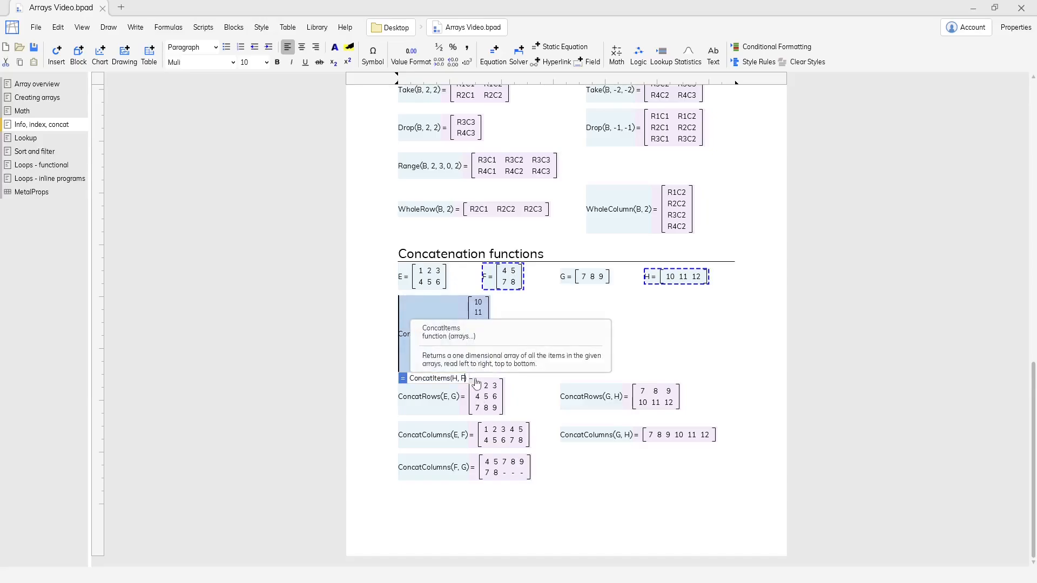
pyautogui.write(', E, G')
pyautogui.press('Return')
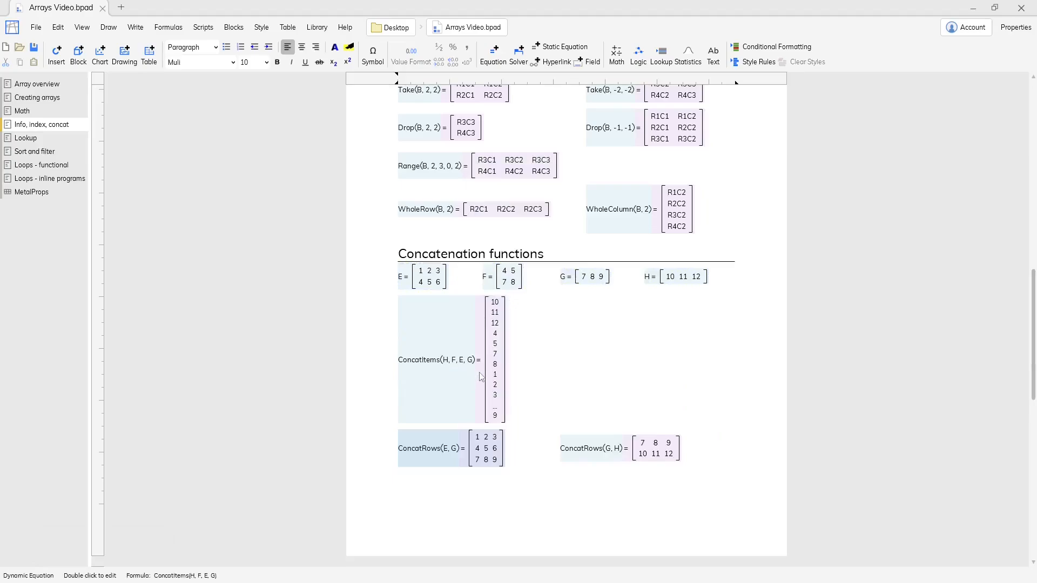
pyautogui.click(547, 376)
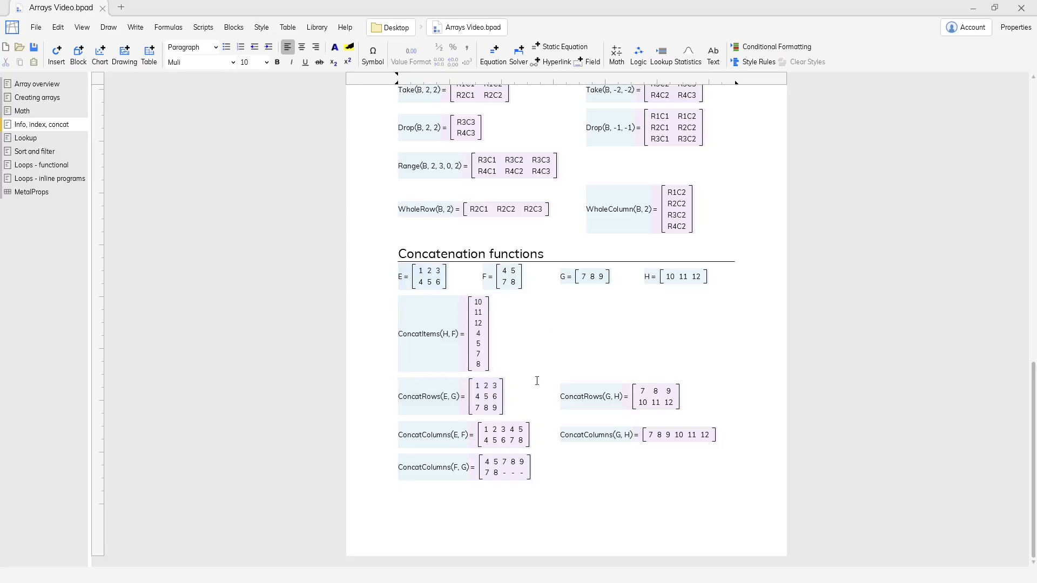
# Try adding array H as a third argument to the ConcatRows(E, G) equation, and undo the change
pyautogui.doubleClick(492, 402)
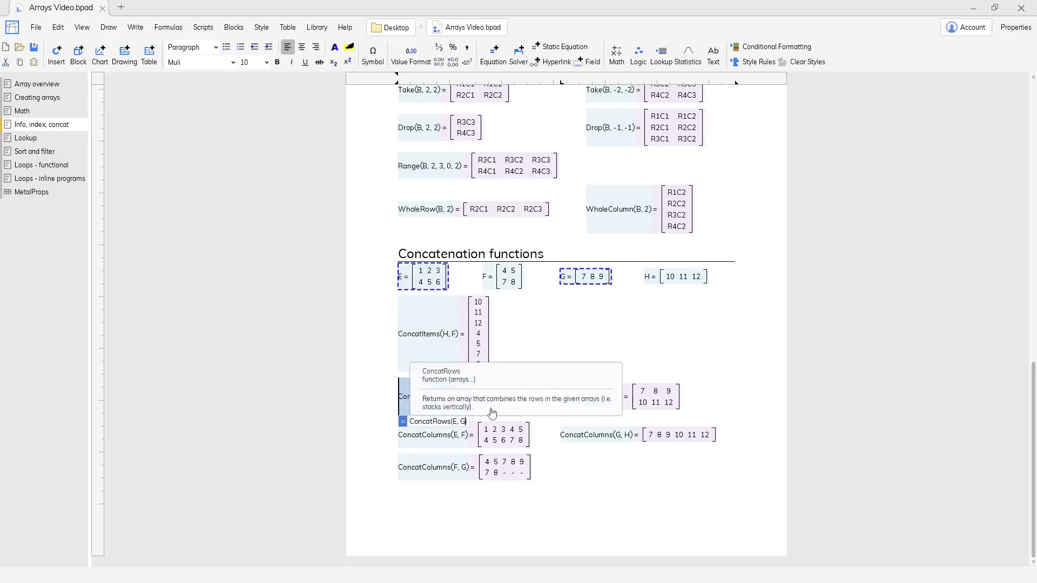
pyautogui.write(', H')
pyautogui.press('Return')
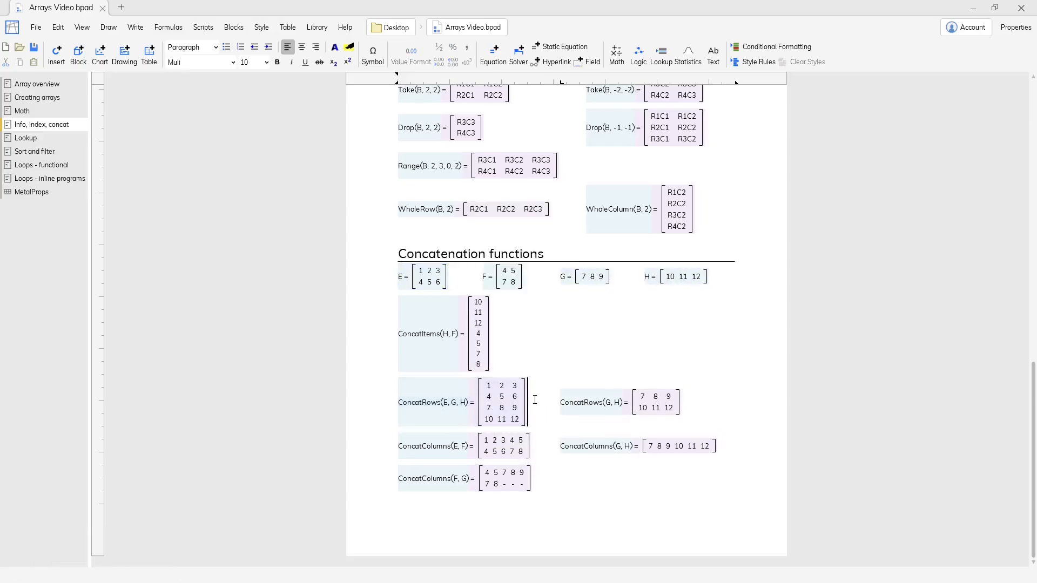
pyautogui.hotkey('ctrl', 'z')
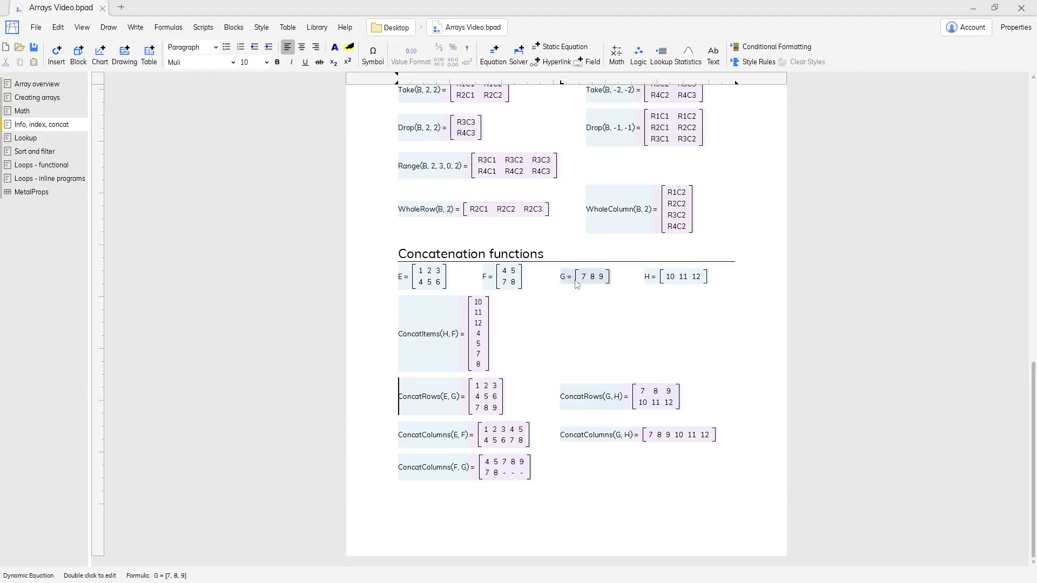
pyautogui.click(688, 402)
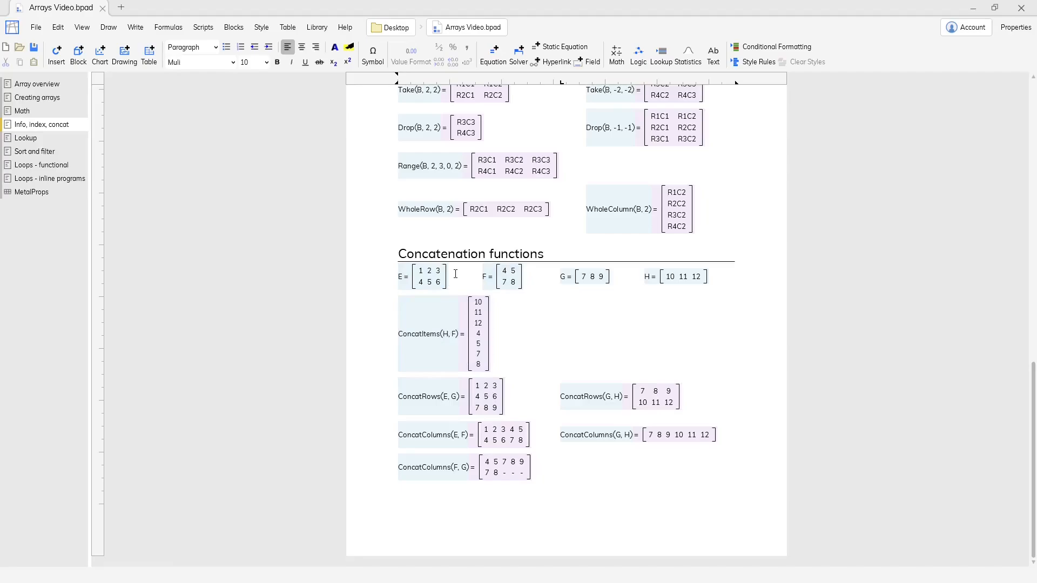
# Try adding array E as a third argument to the ConcatColumns(E, F) equation, and undo the change
pyautogui.doubleClick(472, 433)
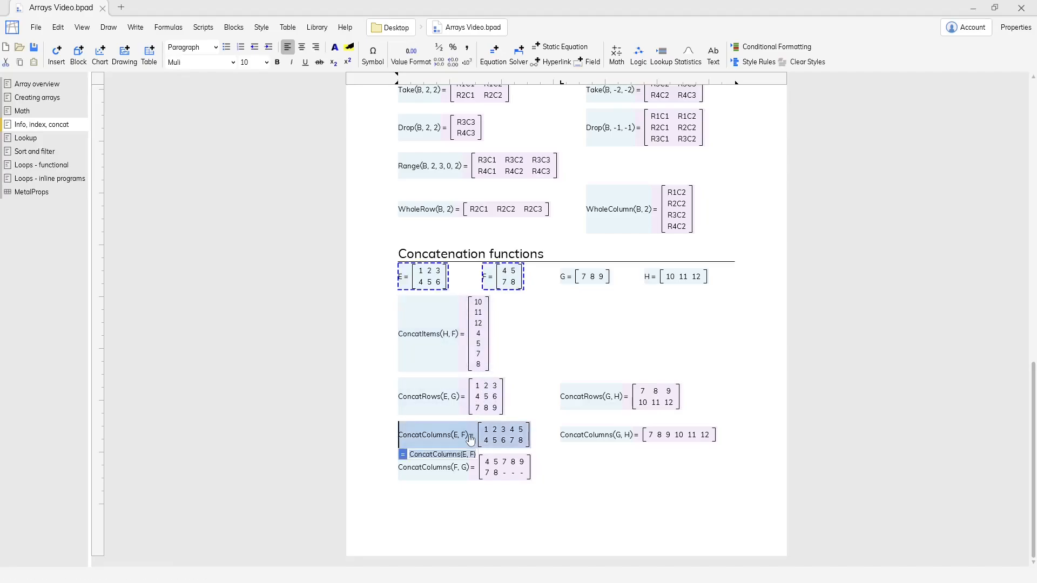
pyautogui.write(', E')
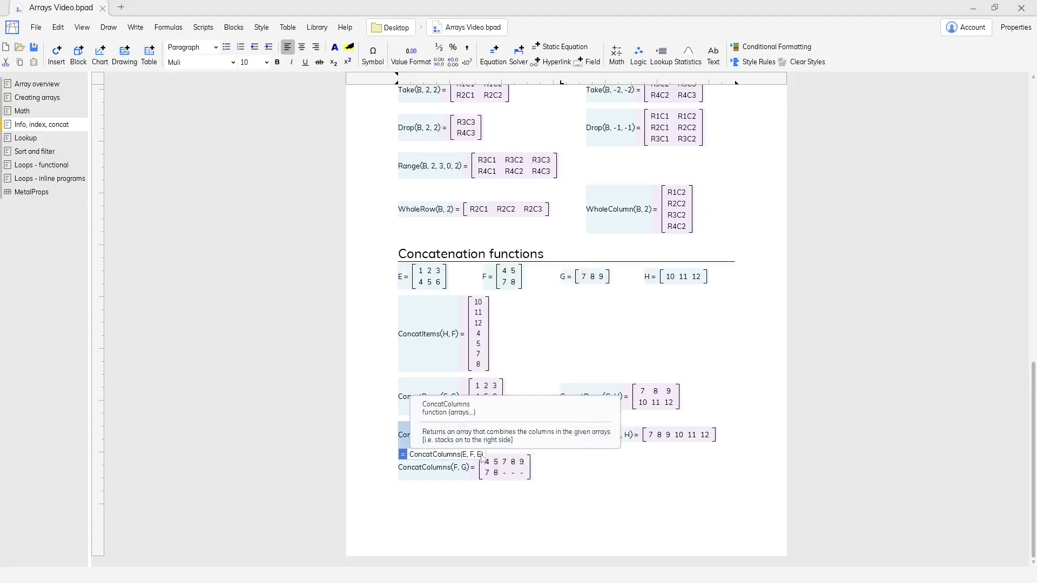
pyautogui.press('Return')
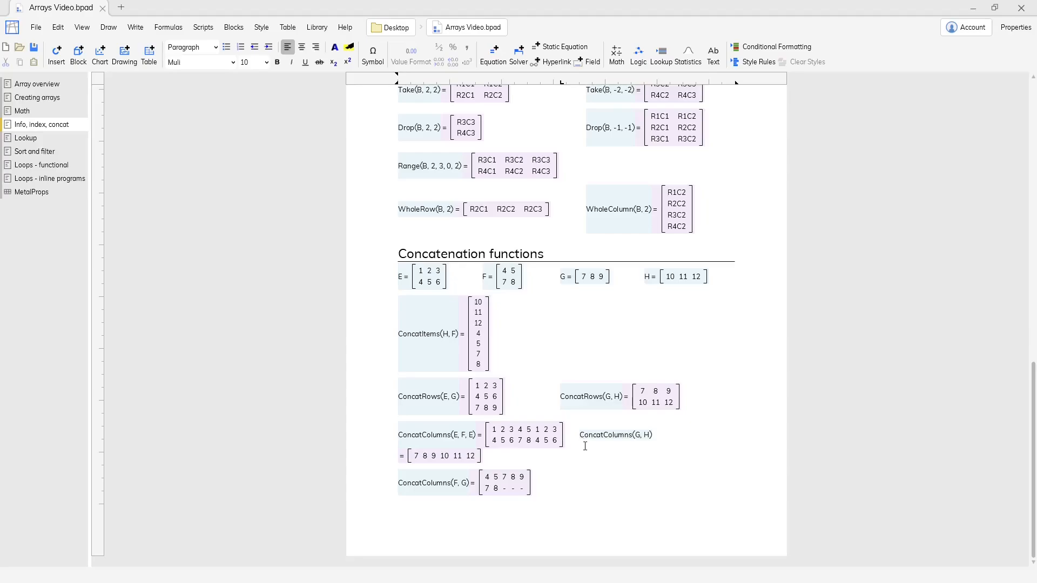
pyautogui.hotkey('ctrl', 'z')
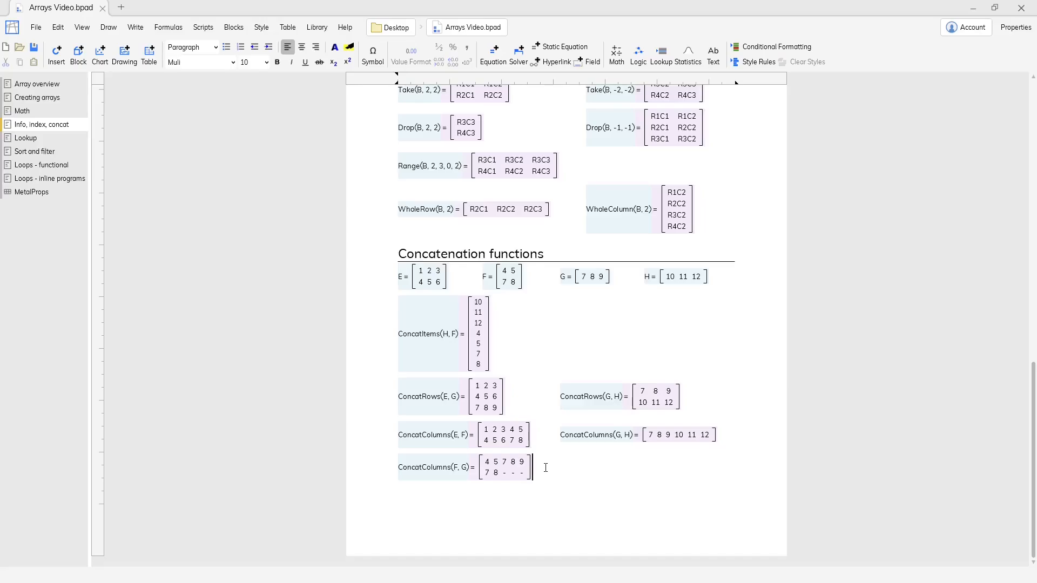
pyautogui.scroll(15, 545, 467)
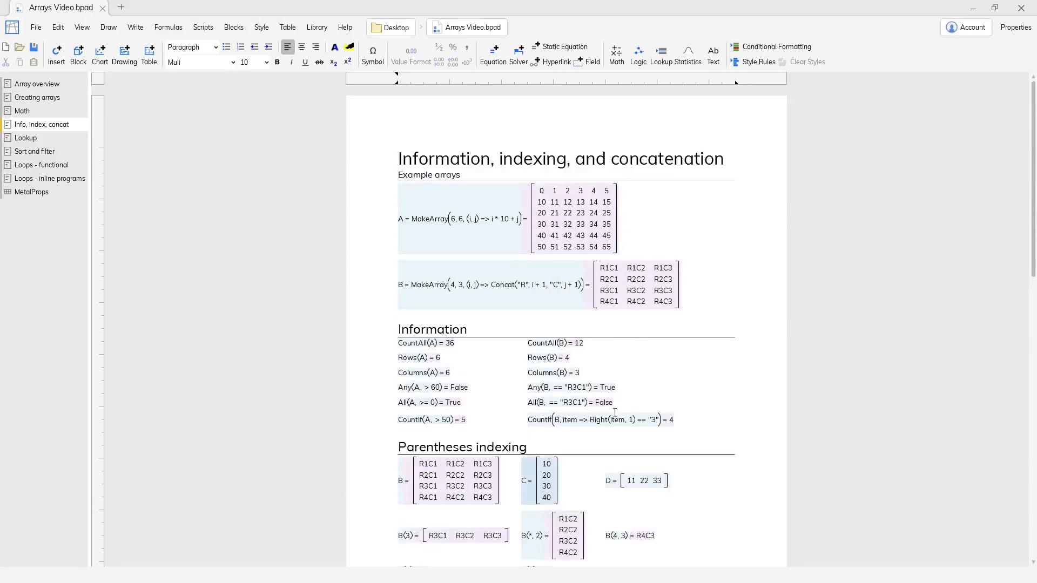
pyautogui.click(753, 268)
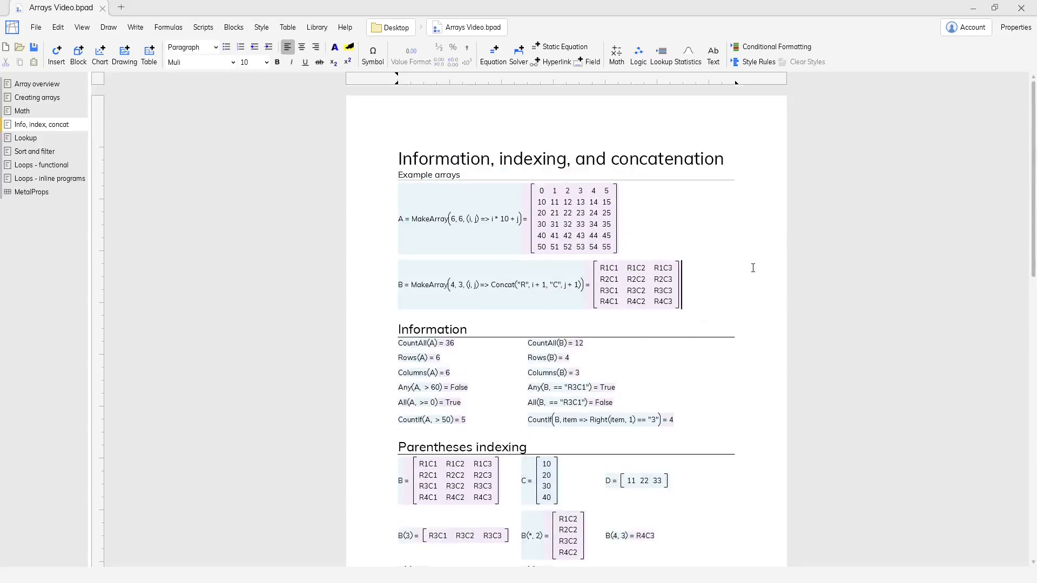